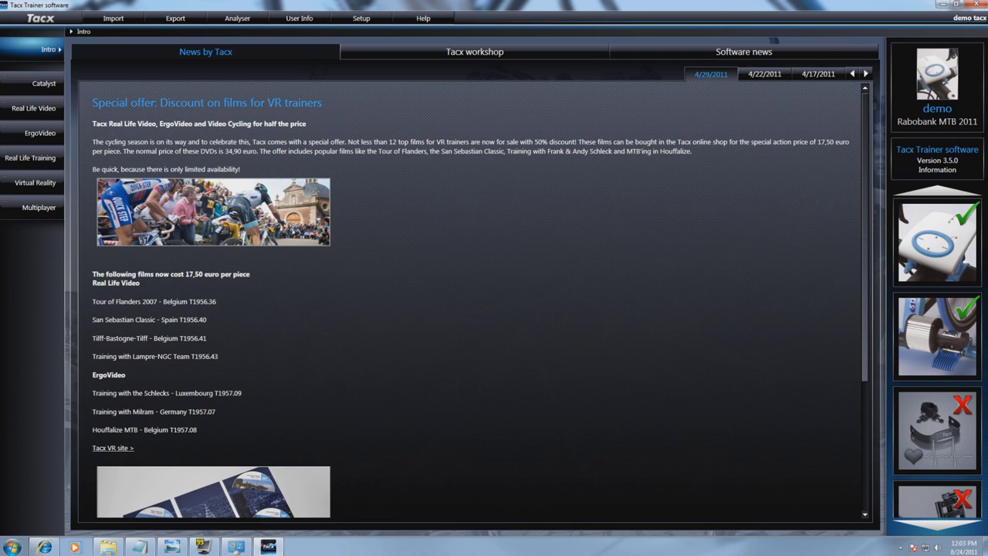
View the user profile in Tacx Trainer software.
{"action": "left_click", "coordinate": [908, 107]}
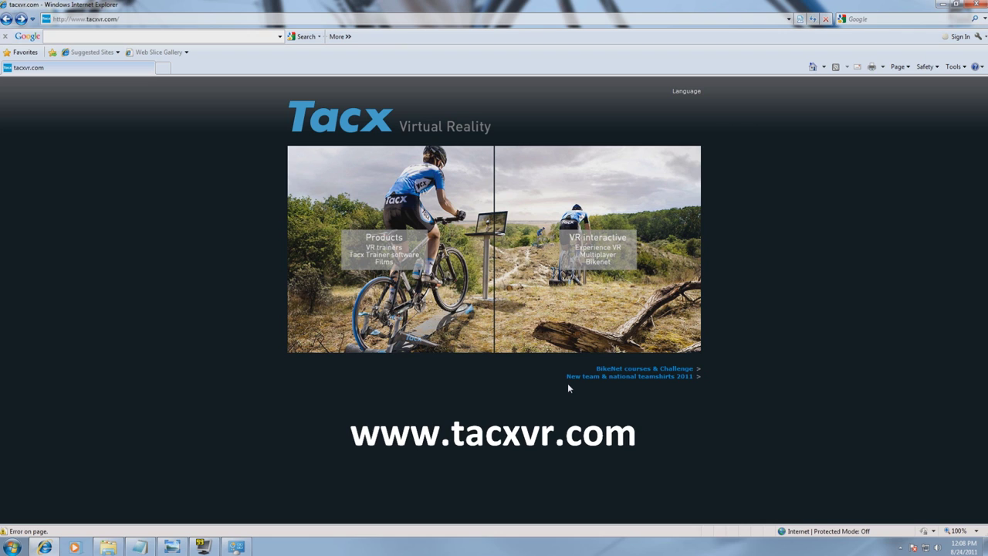
Log in on the VR interactive page without saving the password, then enter BikeNet.
{"action": "left_click", "coordinate": [599, 245]}
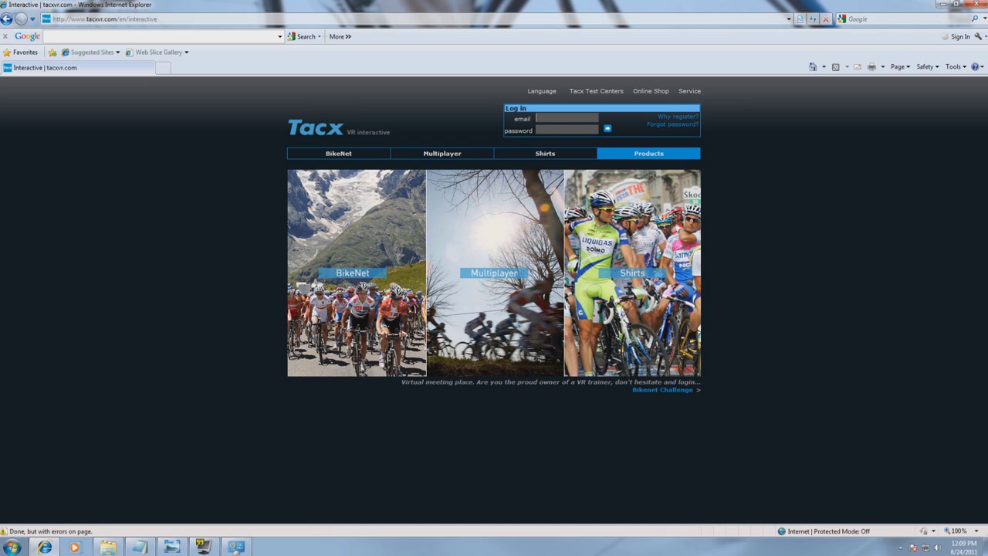
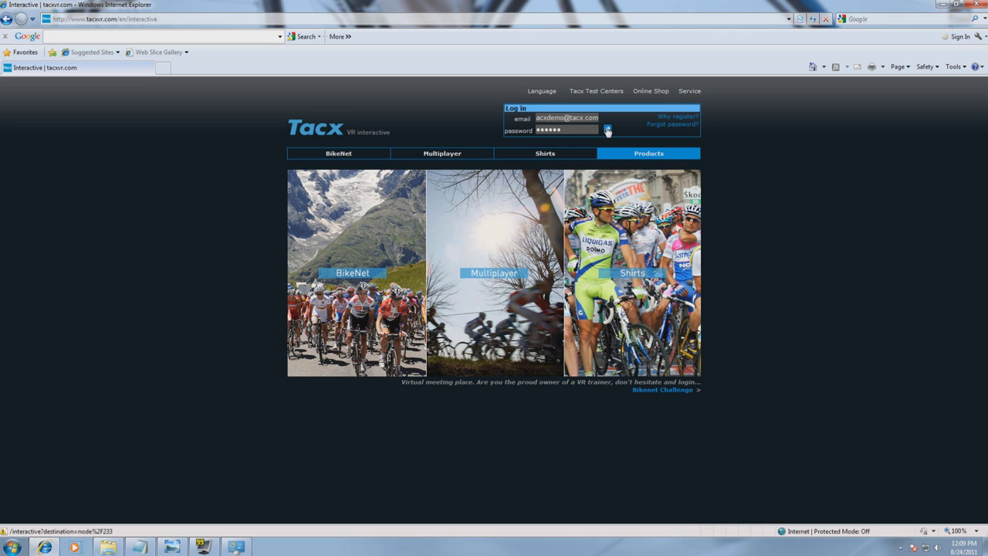
{"action": "left_click", "coordinate": [608, 131]}
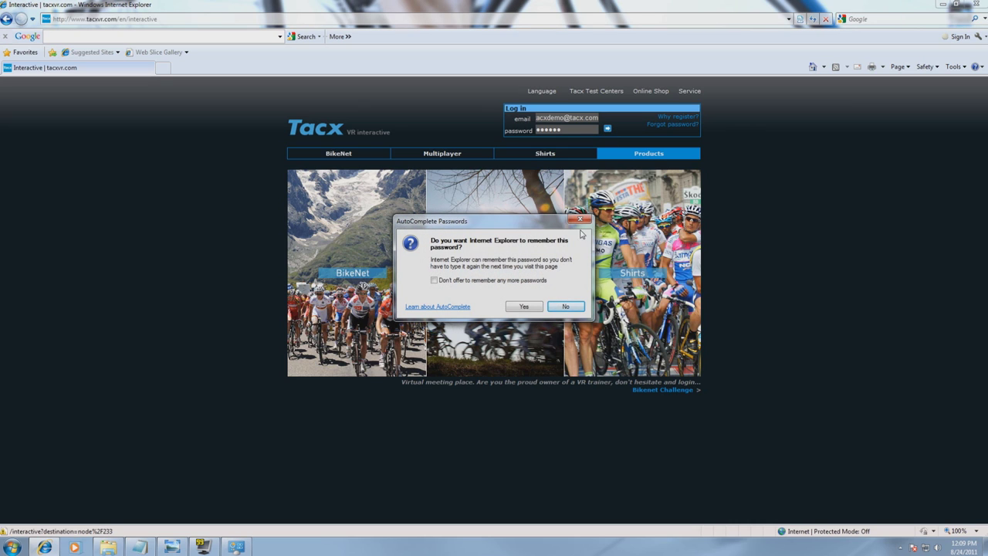
{"action": "left_click", "coordinate": [569, 306]}
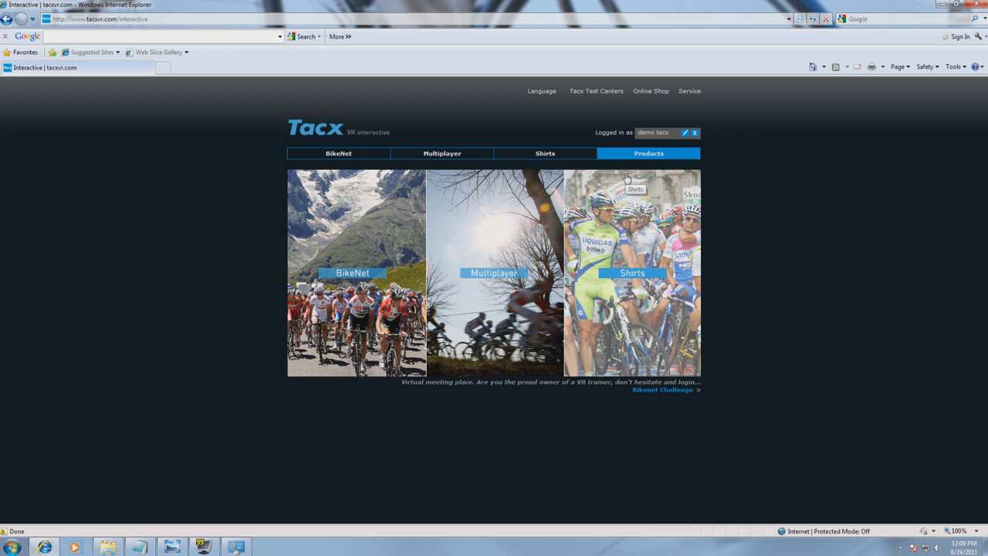
{"action": "left_click", "coordinate": [397, 240]}
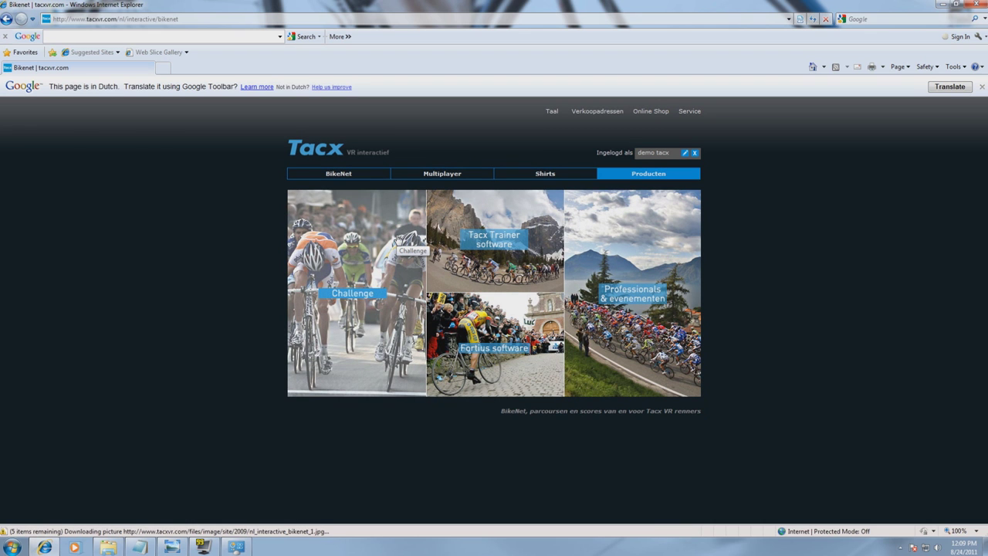
List Tacx Trainer software courses, excluding Catalyst, Virtual Reality, TTS 1.3 and TTS 2.0.
{"action": "left_click", "coordinate": [468, 267]}
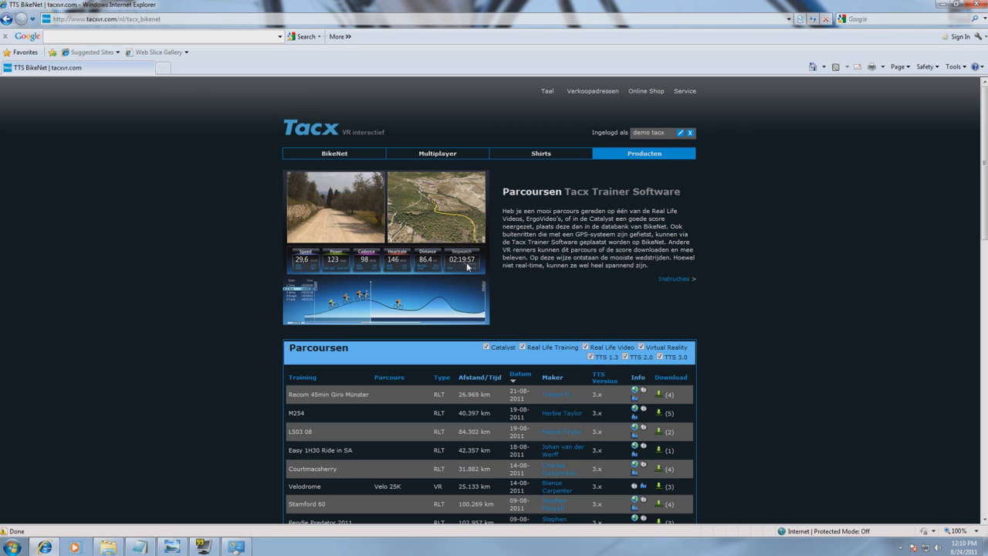
{"action": "left_click", "coordinate": [487, 346]}
{"action": "left_click", "coordinate": [641, 347]}
{"action": "left_click", "coordinate": [626, 357]}
{"action": "left_click", "coordinate": [589, 358]}
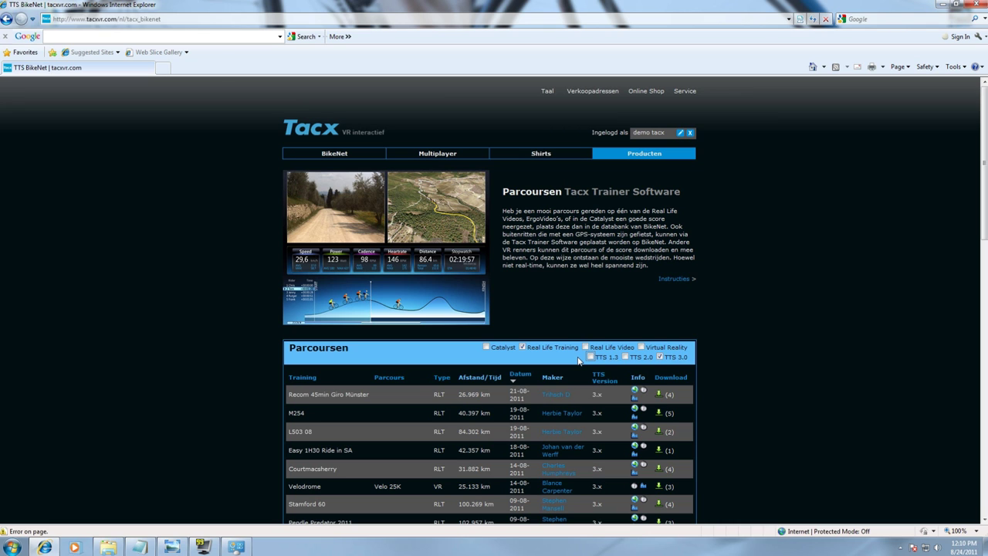
{"action": "left_click", "coordinate": [634, 391]}
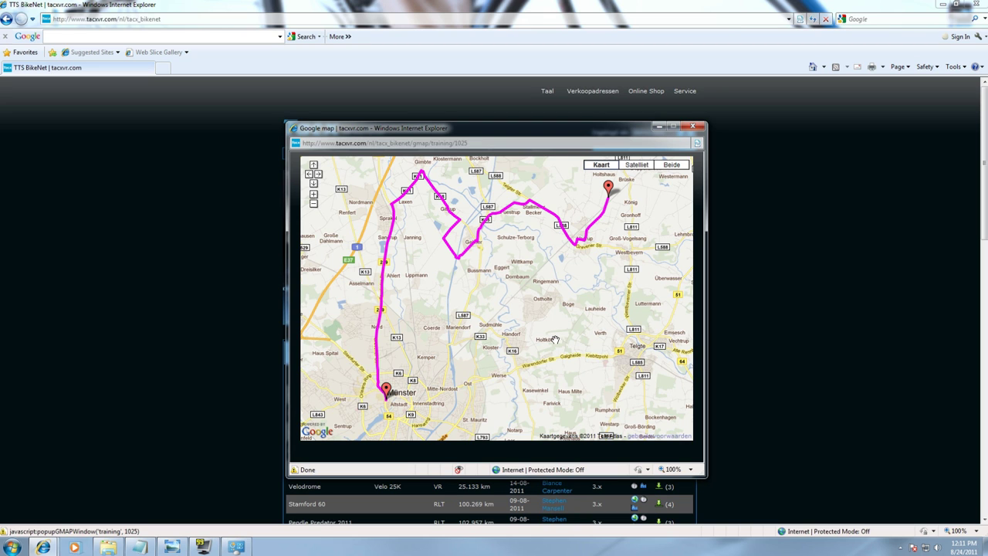
{"action": "left_click_drag", "start_coordinate": [554, 340], "coordinate": [559, 344]}
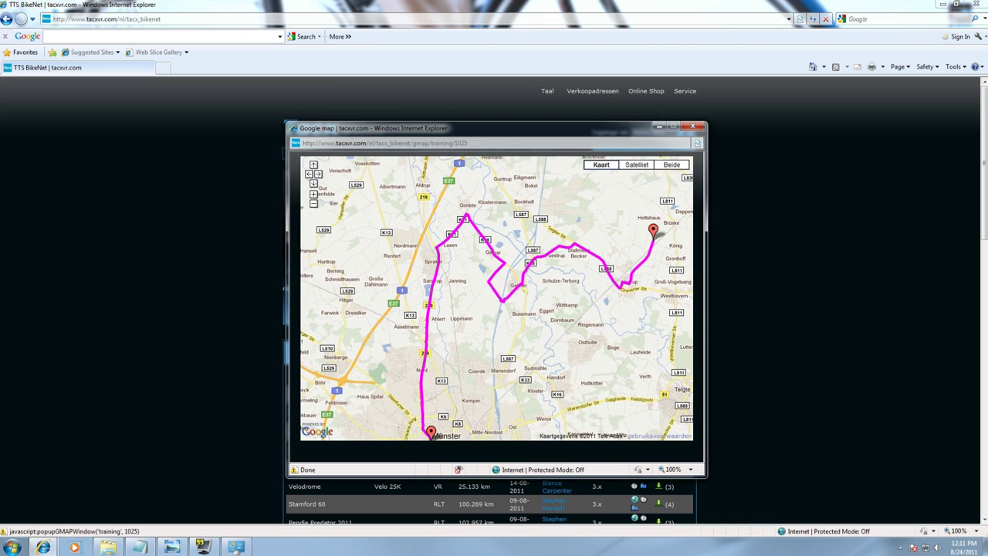
{"action": "left_click", "coordinate": [700, 126]}
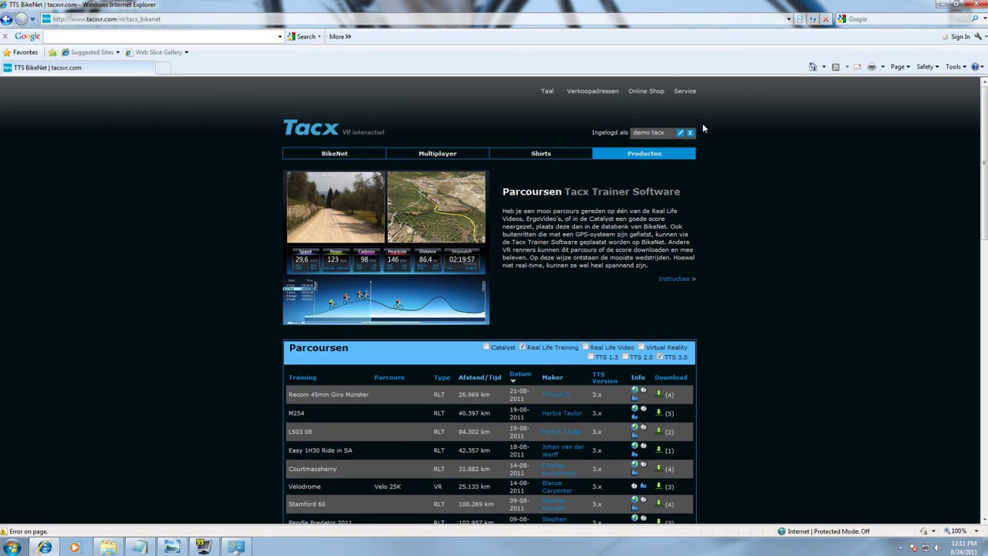
{"action": "left_click", "coordinate": [637, 399]}
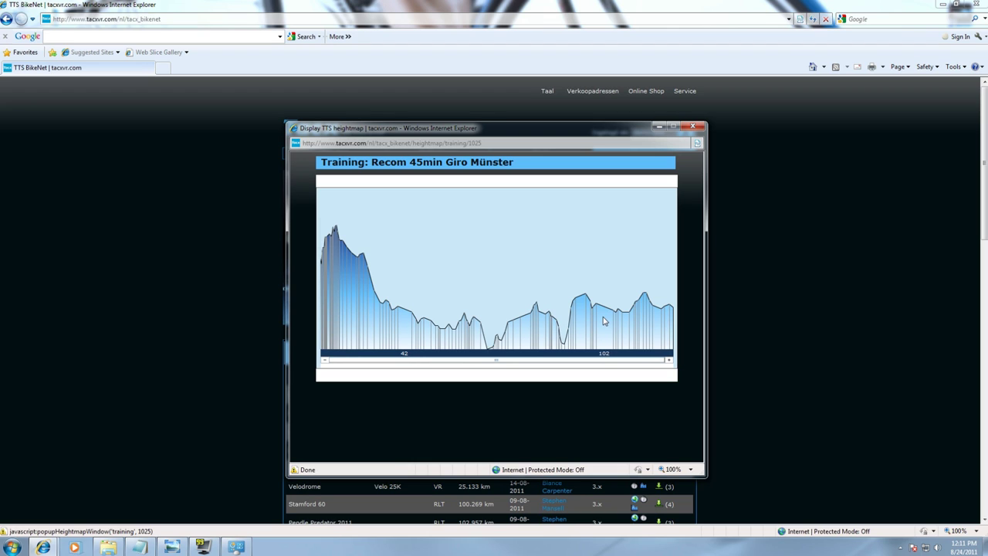
{"action": "left_click", "coordinate": [669, 361]}
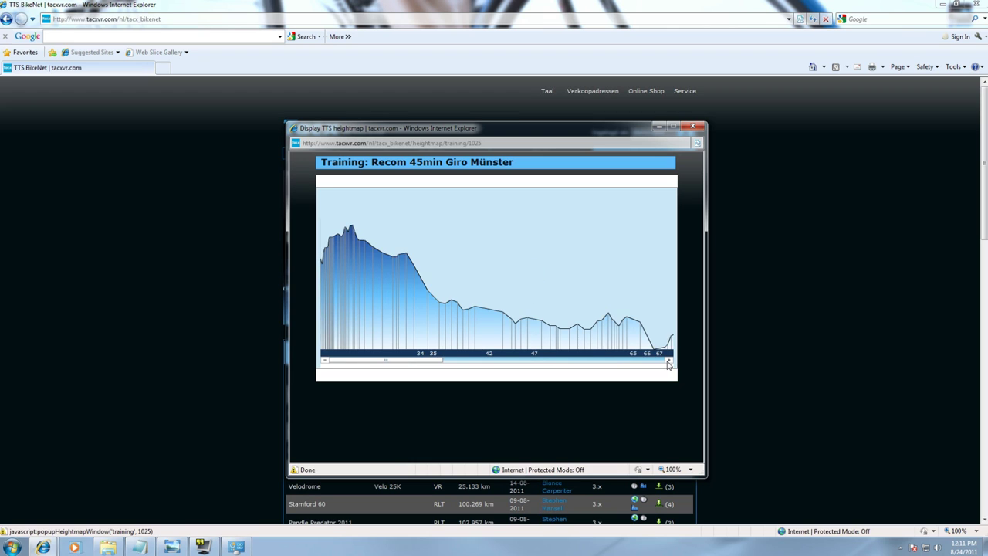
{"action": "left_click", "coordinate": [669, 361]}
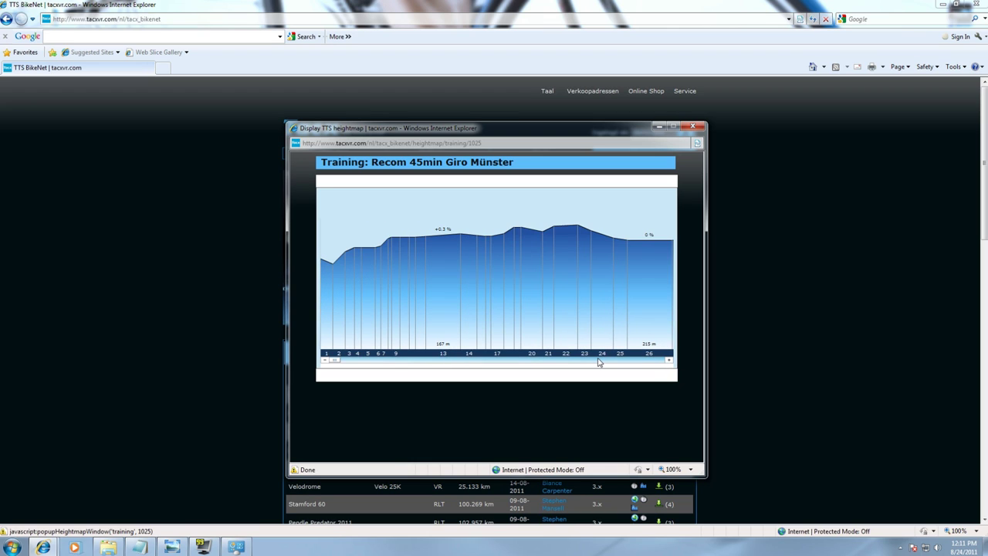
{"action": "left_click", "coordinate": [694, 127]}
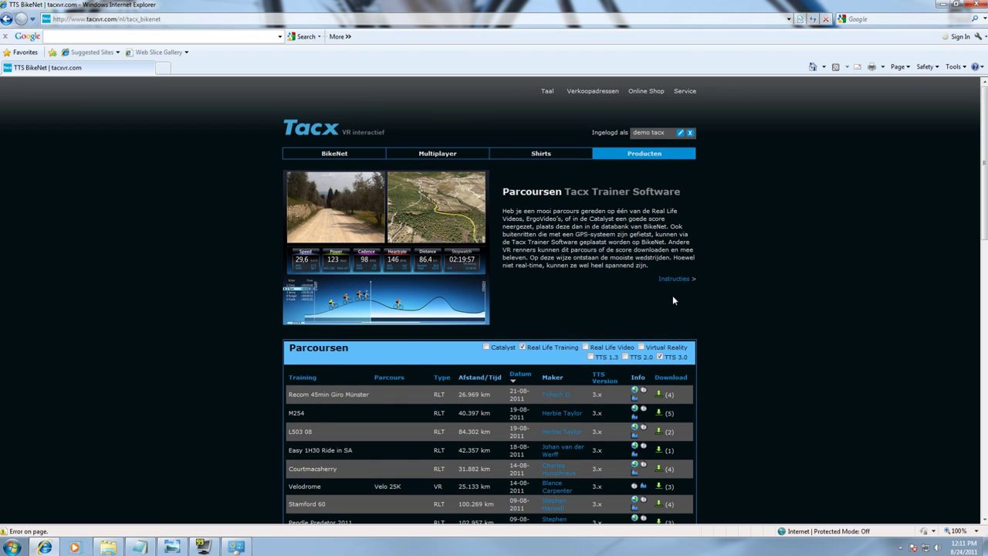
Open the Recom route's score list and download the route creator's score.
{"action": "left_click", "coordinate": [643, 391]}
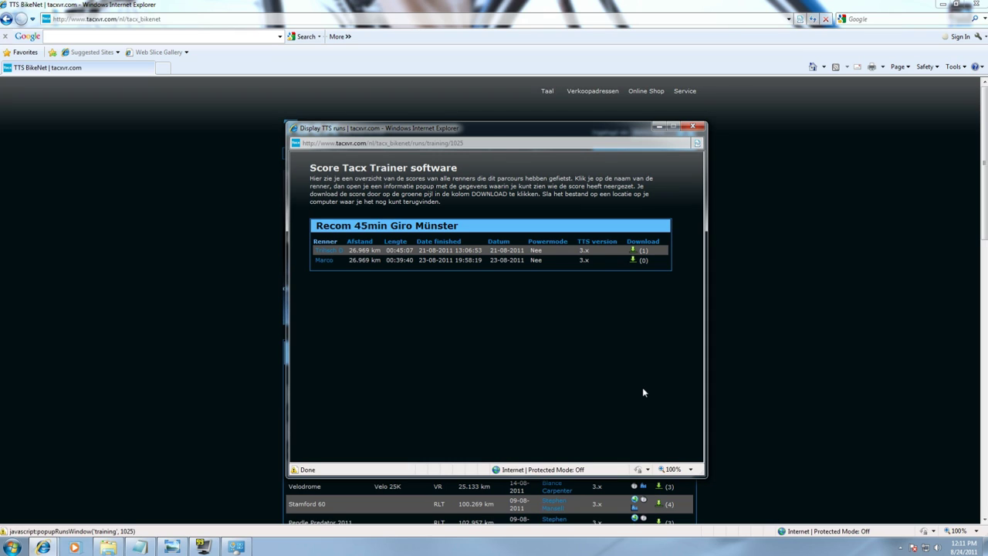
{"action": "left_click", "coordinate": [633, 261]}
{"action": "left_click", "coordinate": [635, 251]}
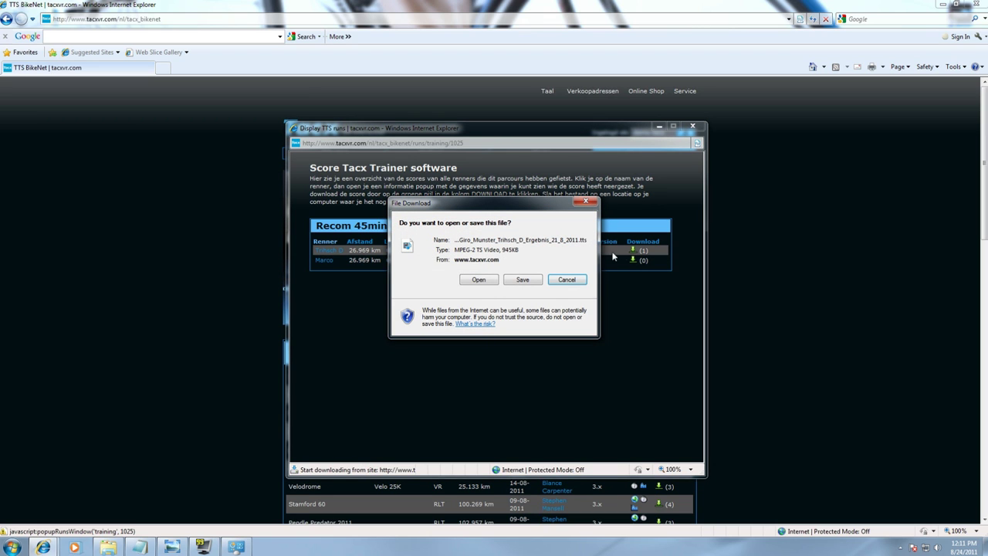
Save the score file to Local Disk (C:) and close the download notice.
{"action": "left_click", "coordinate": [523, 279]}
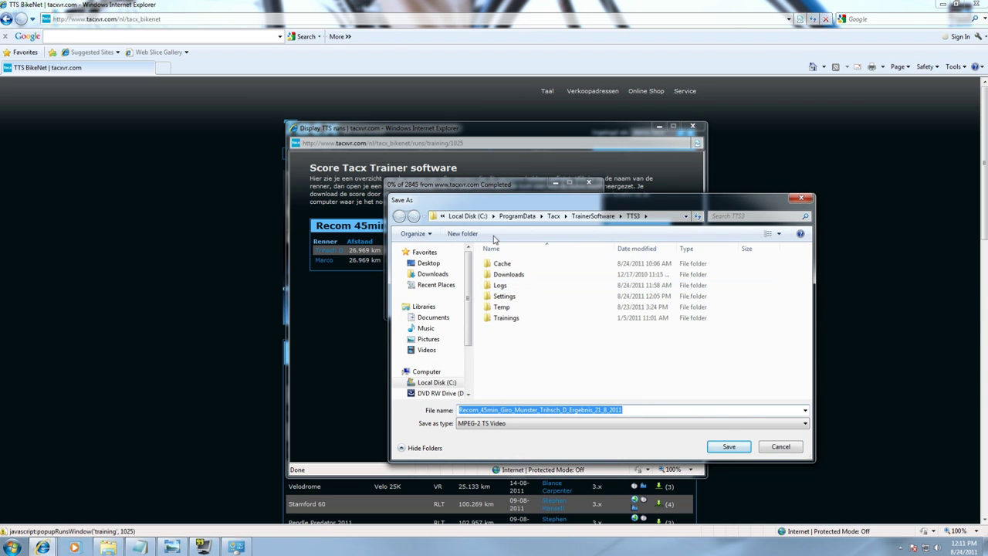
{"action": "left_click", "coordinate": [468, 216]}
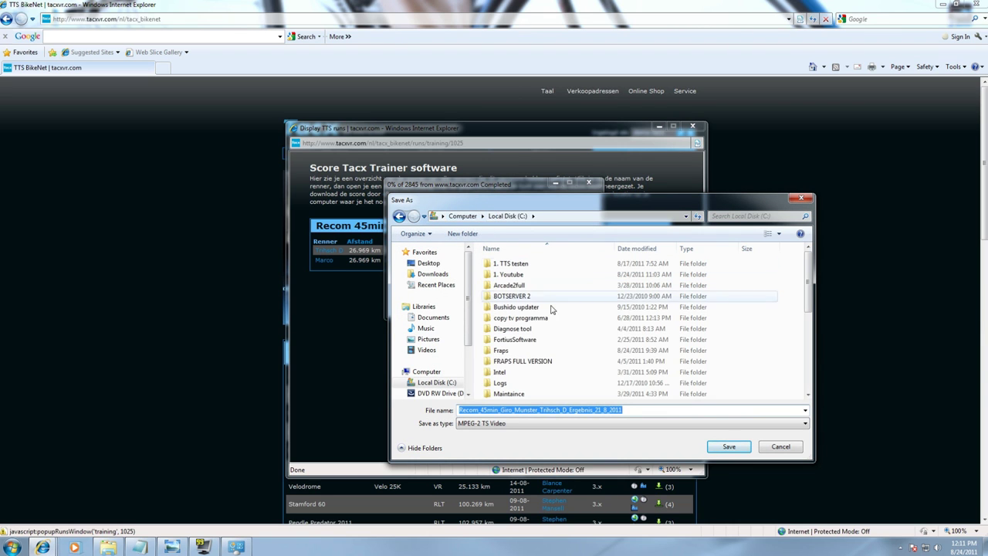
{"action": "left_click", "coordinate": [728, 448]}
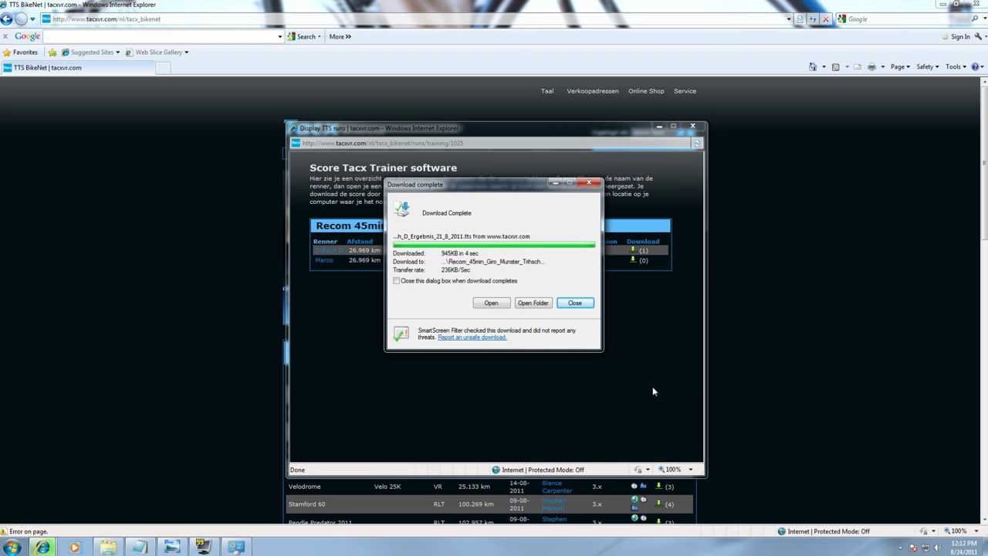
{"action": "left_click", "coordinate": [576, 303]}
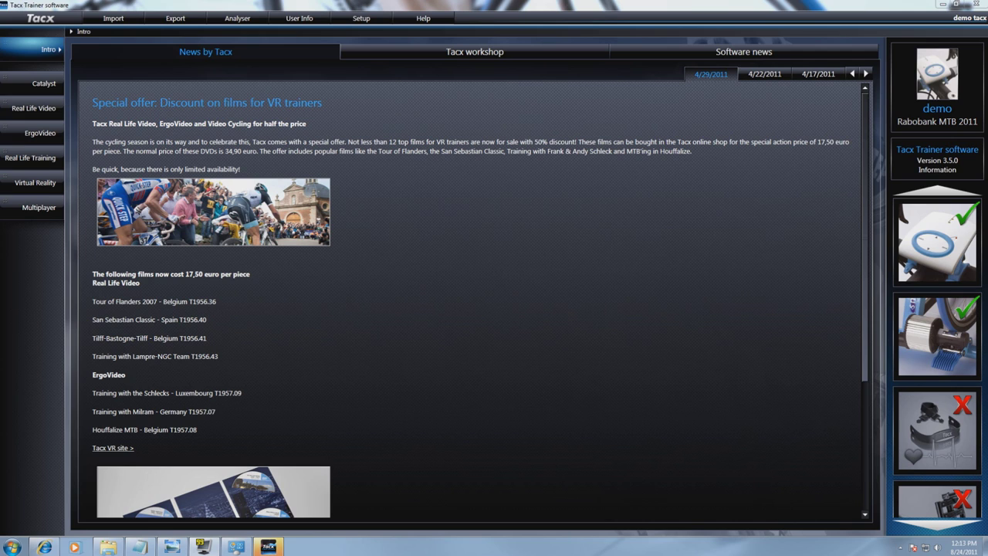
Import the Recom 45min Giro Münster file from C:\ via TTS training import.
{"action": "left_click", "coordinate": [130, 20]}
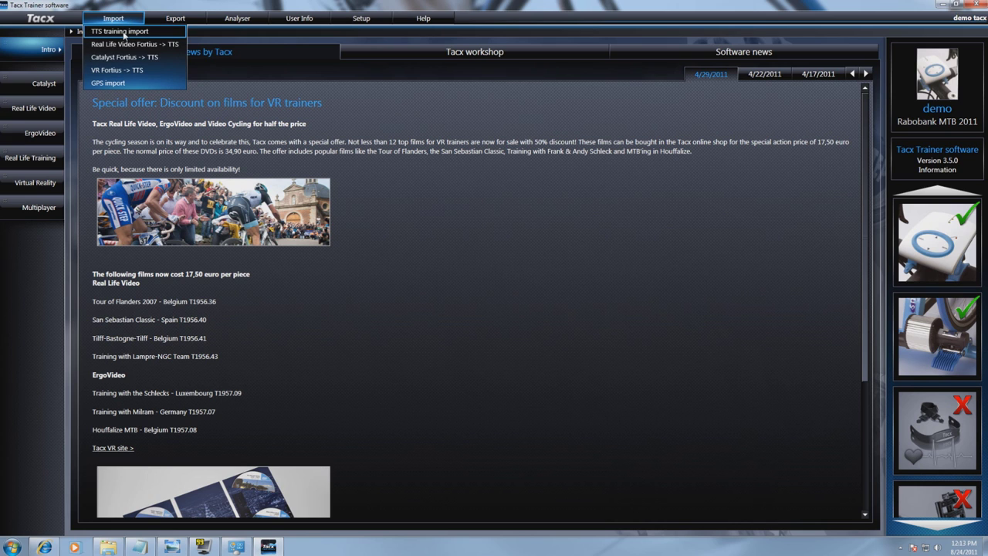
{"action": "left_click", "coordinate": [124, 31]}
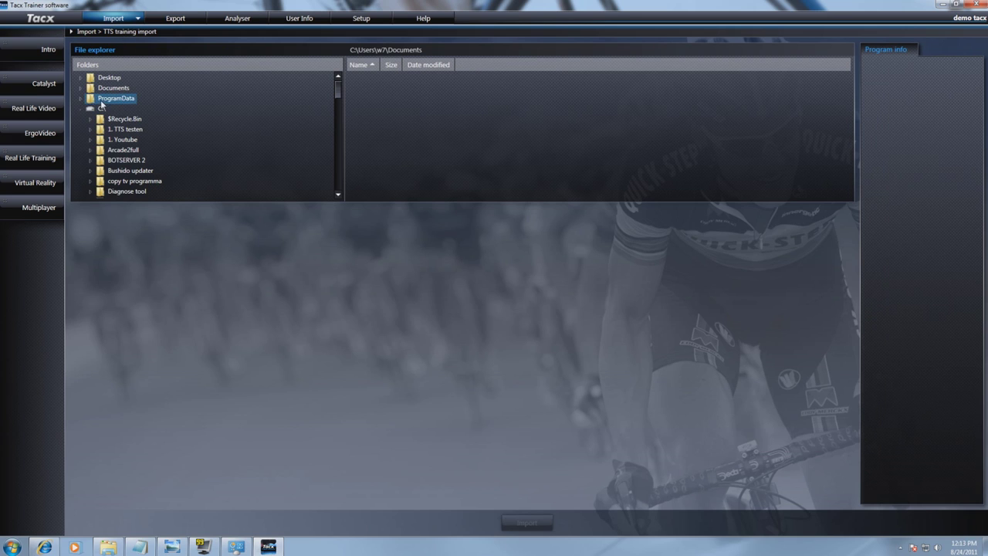
{"action": "left_click", "coordinate": [101, 110]}
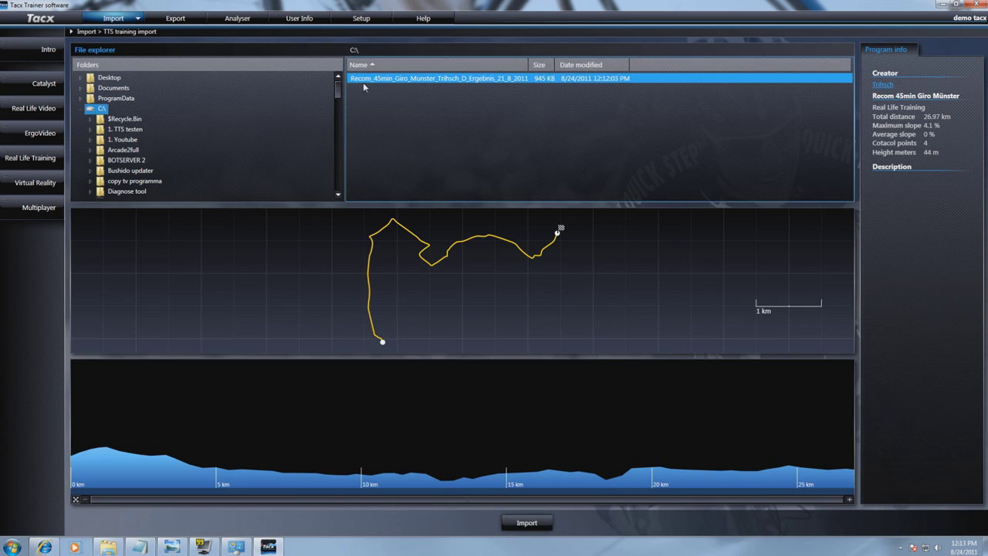
{"action": "left_click", "coordinate": [521, 523]}
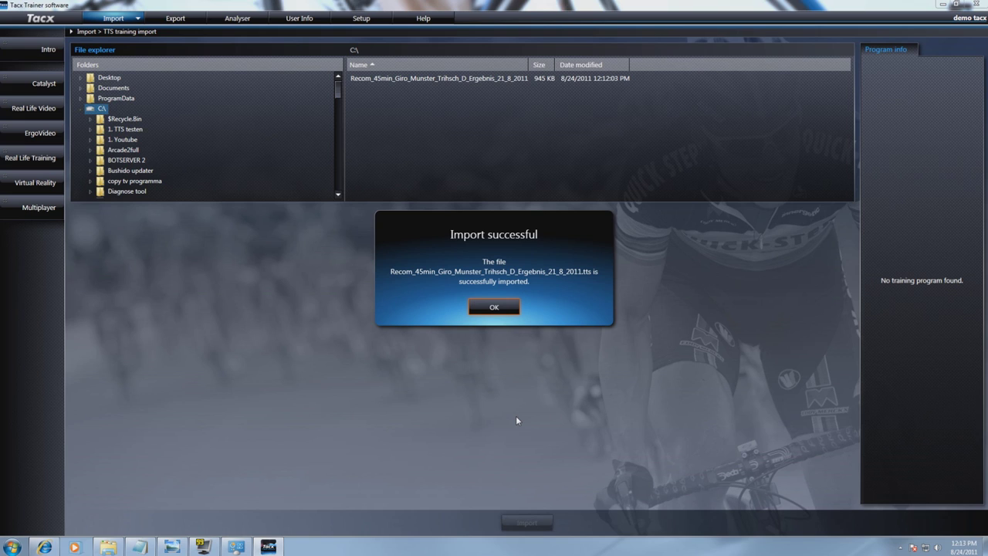
{"action": "left_click", "coordinate": [494, 309]}
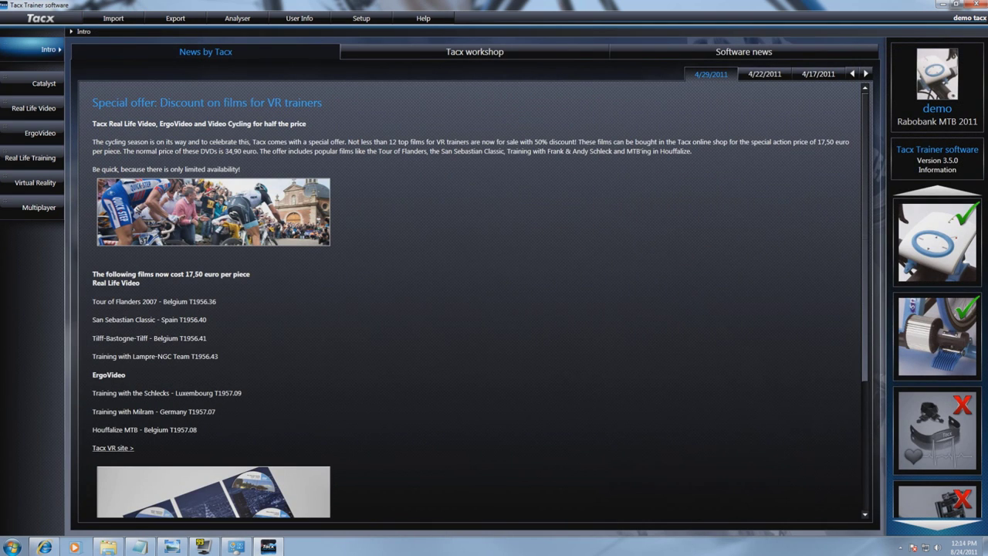
Select the Recom 45min Giro Münster route for Real Life Training.
{"action": "left_click", "coordinate": [72, 161]}
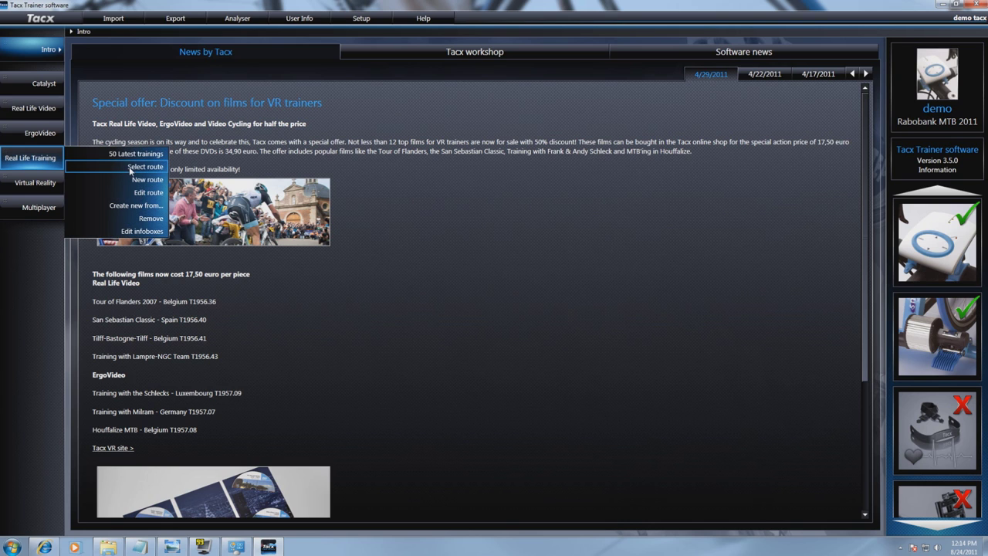
{"action": "left_click", "coordinate": [130, 168]}
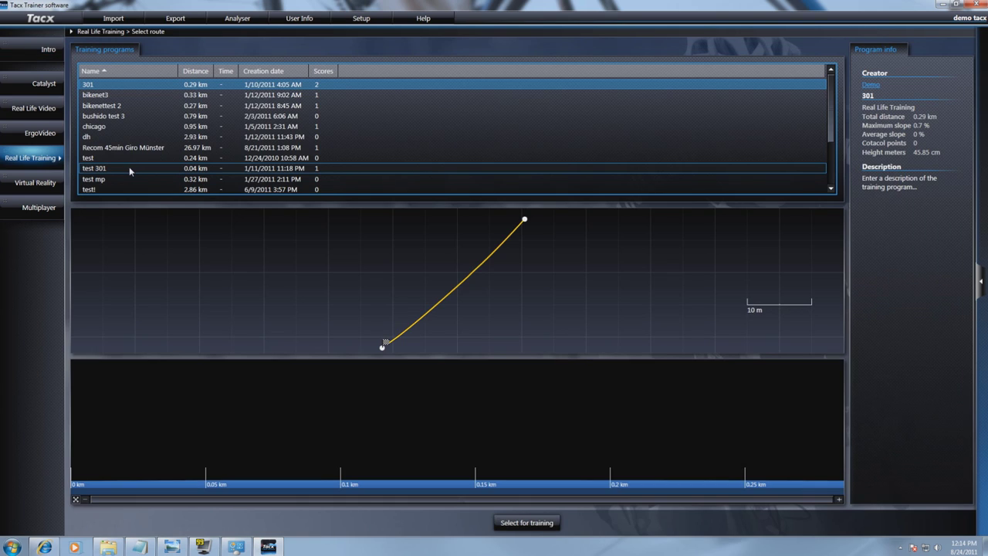
{"action": "left_click", "coordinate": [133, 151]}
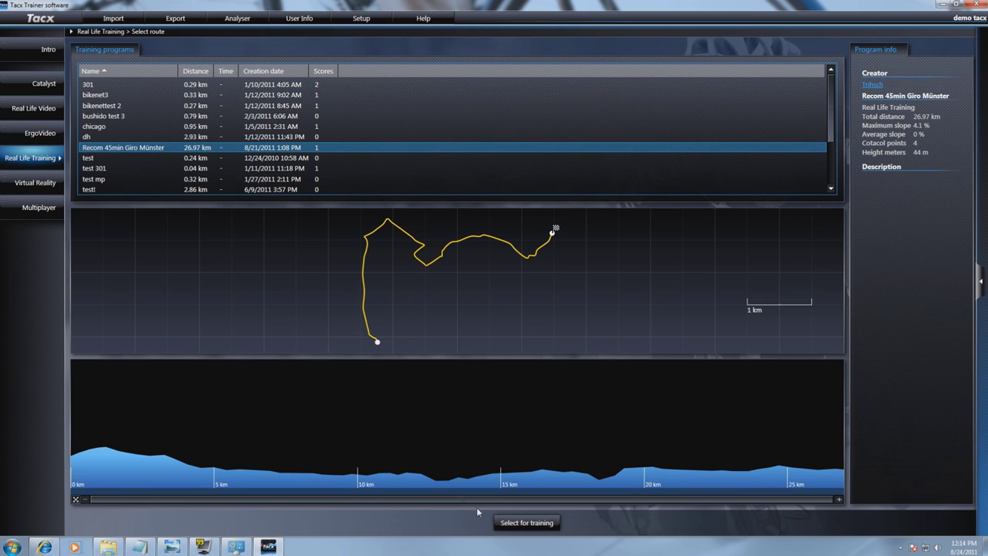
{"action": "left_click", "coordinate": [512, 524]}
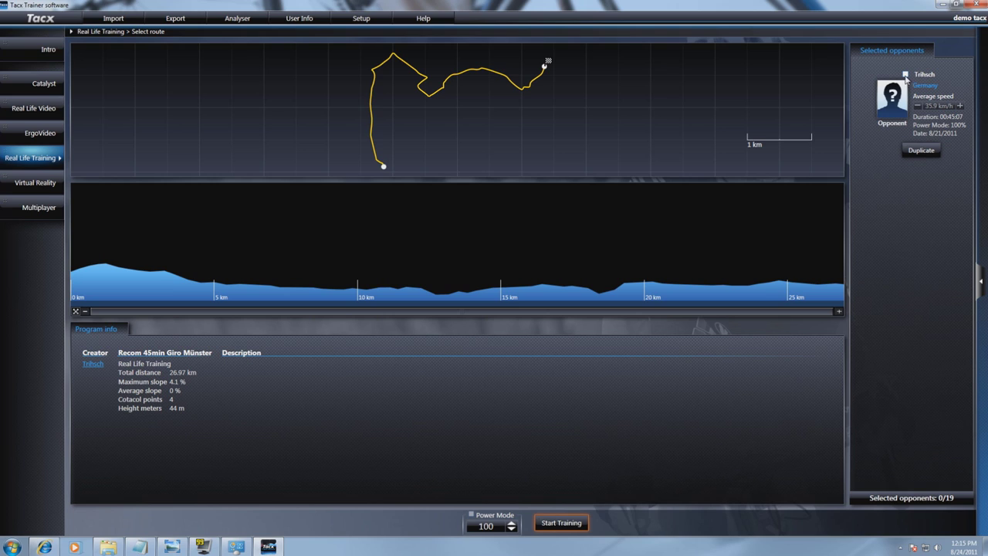
Add the creator's opponent, duplicate it, and lower the copy's speed to 35.1 km/h.
{"action": "left_click", "coordinate": [905, 75]}
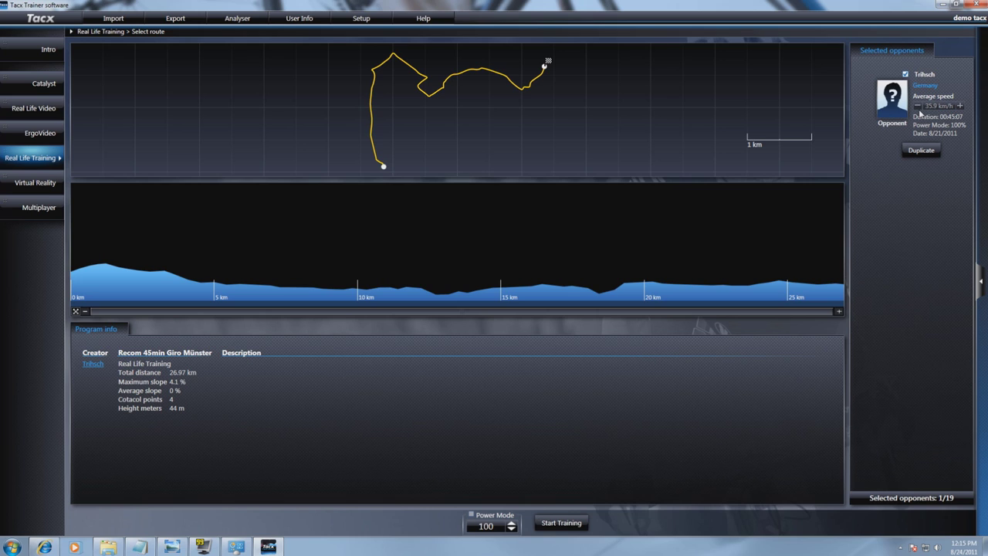
{"action": "left_click", "coordinate": [919, 152]}
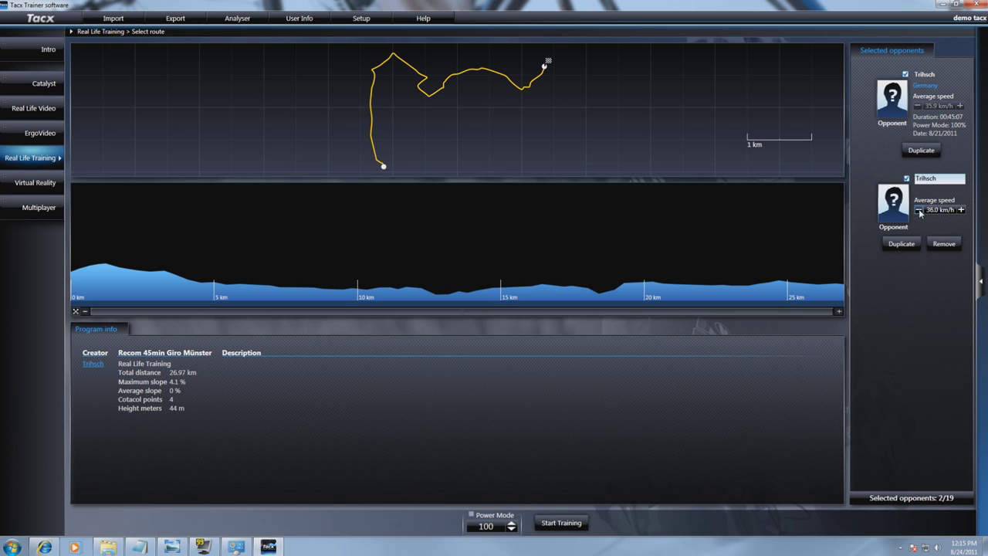
{"action": "left_click", "coordinate": [918, 210]}
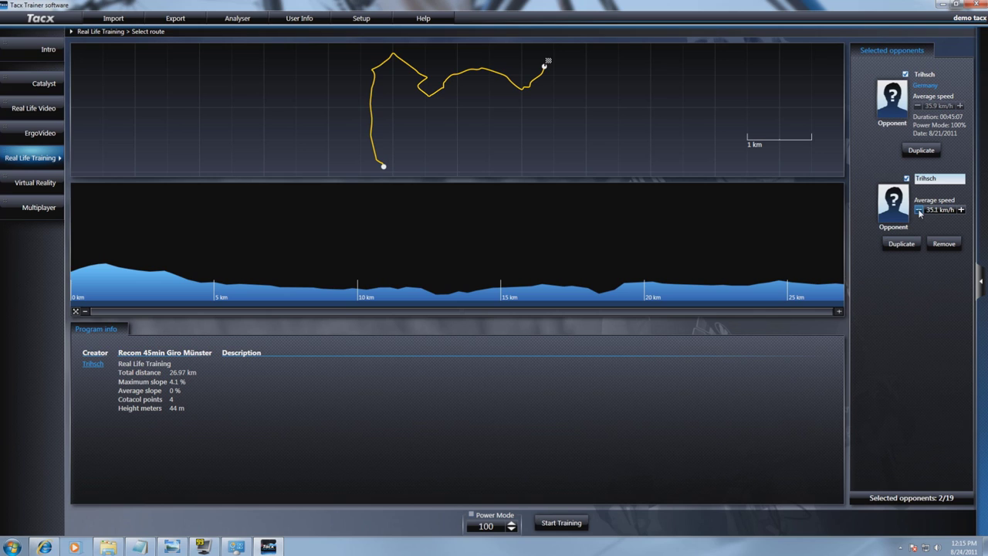